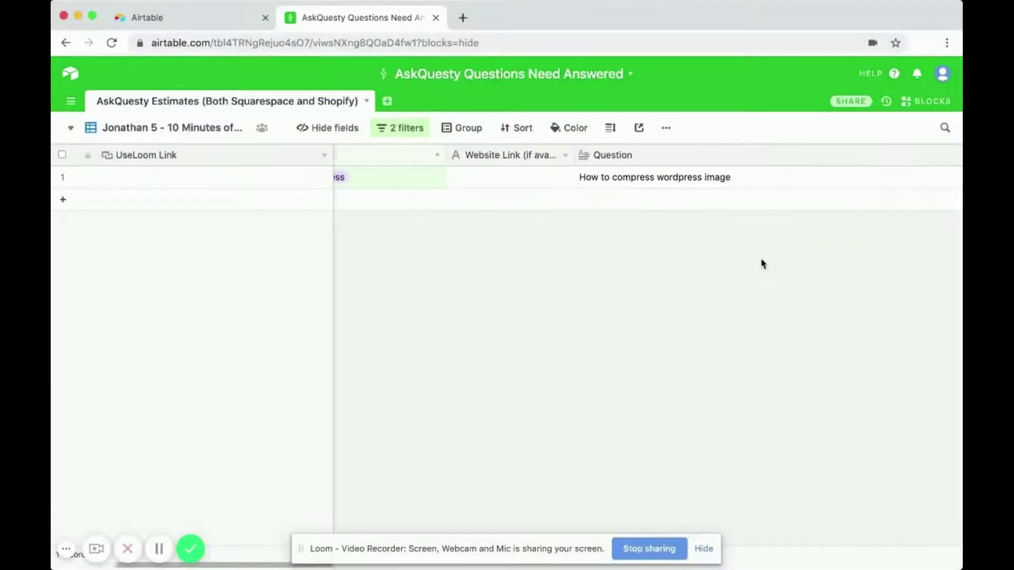
{"action": "scroll", "coordinate": [763, 263], "scroll_direction": "right", "scroll_amount": 1}
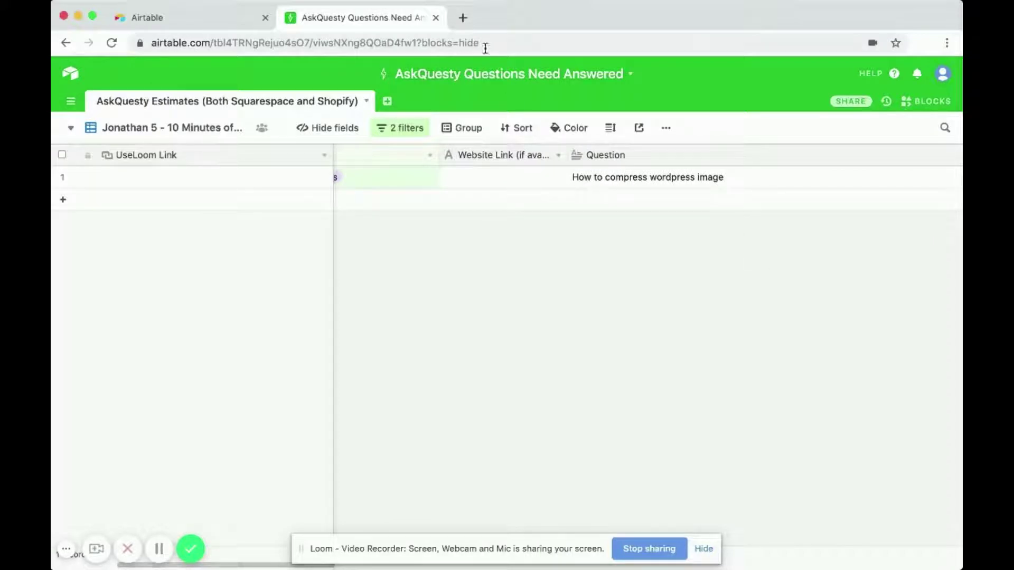
Load the li-jonathan.com Home page in a new browser tab.
{"action": "left_click", "coordinate": [462, 18]}
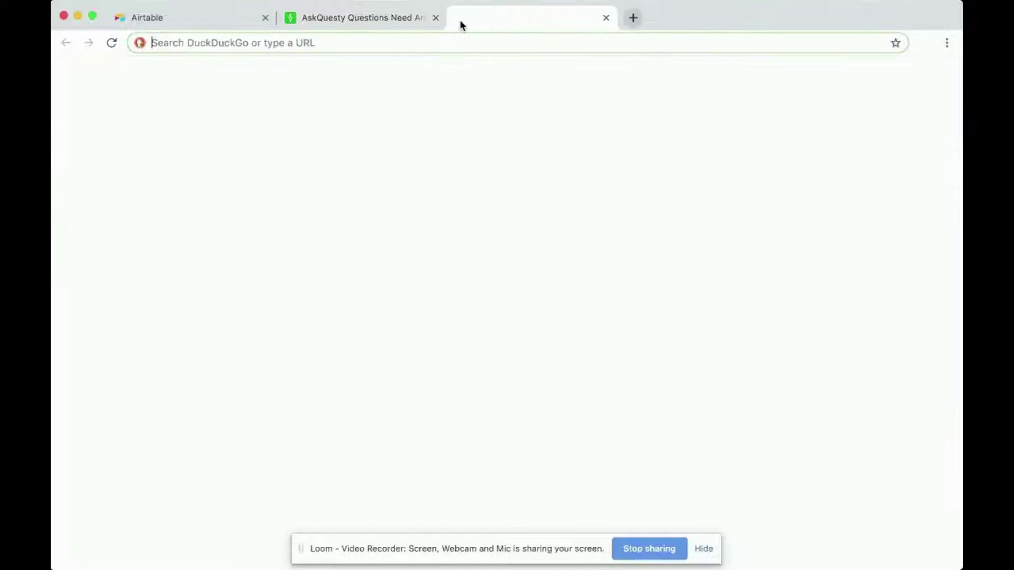
{"action": "type", "text": "li"}
{"action": "key", "text": "Return"}
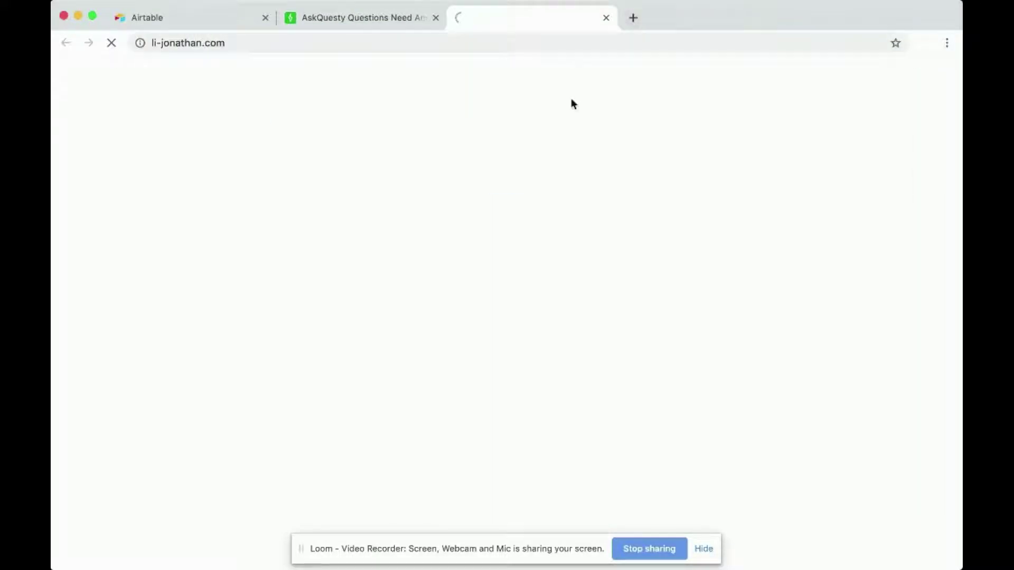
Narrow the Chrome window to reveal apple.jpg on the desktop, and check its context menu without choosing anything.
{"action": "left_click_drag", "start_coordinate": [961, 214], "coordinate": [779, 214]}
{"action": "left_click", "coordinate": [916, 26]}
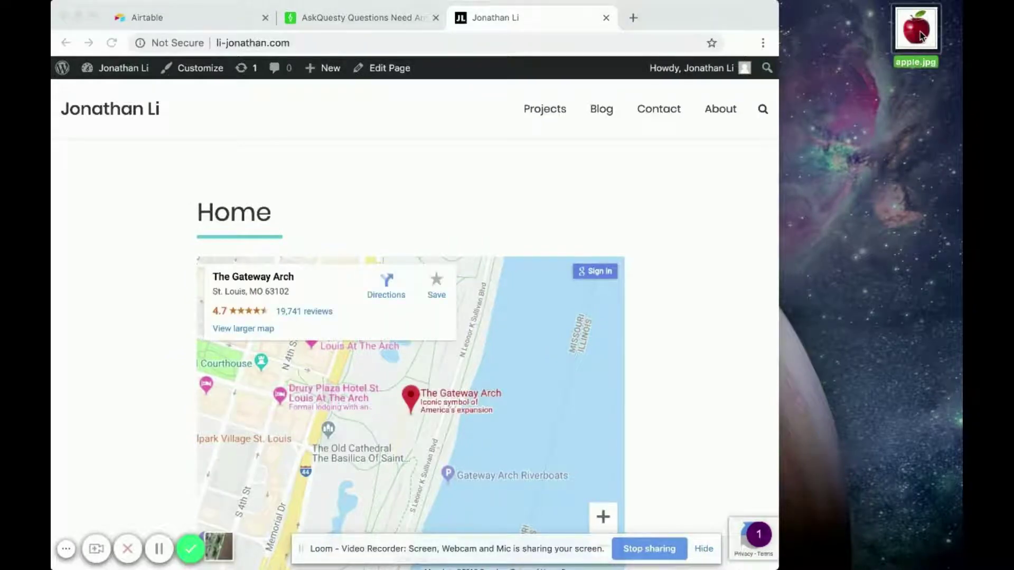
{"action": "mouse_move", "coordinate": [920, 35]}
{"action": "left_mouse_down"}
{"action": "mouse_move", "coordinate": [666, 168]}
{"action": "mouse_move", "coordinate": [928, 27]}
{"action": "left_mouse_up"}
{"action": "right_click", "coordinate": [928, 29]}
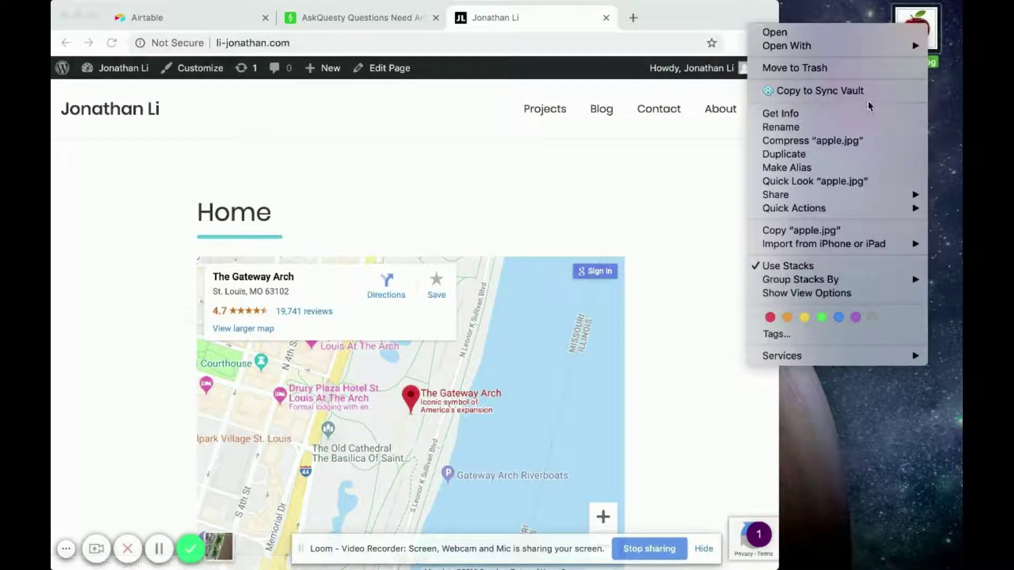
{"action": "left_click", "coordinate": [952, 92]}
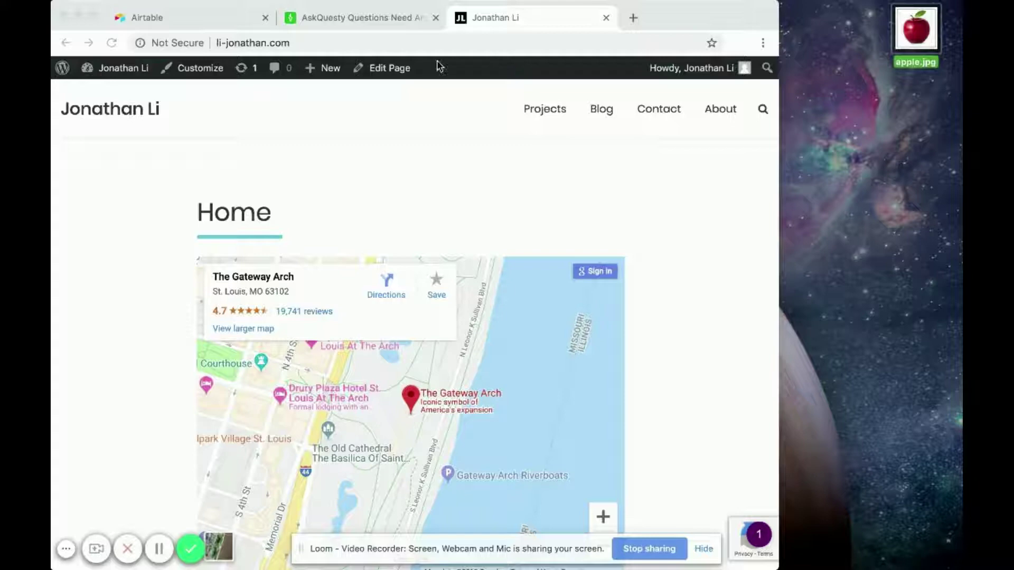
Open tinyjpg.com in a new tab, upload apple.jpg and download the 50.9 KB compressed copy.
{"action": "left_click", "coordinate": [358, 17]}
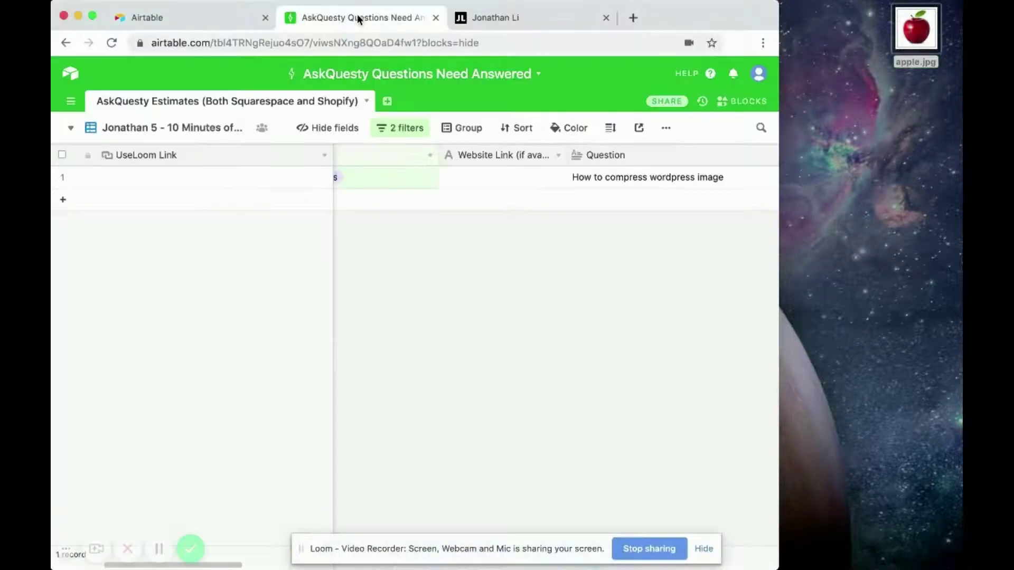
{"action": "left_click", "coordinate": [634, 17]}
{"action": "type", "text": "tiny"}
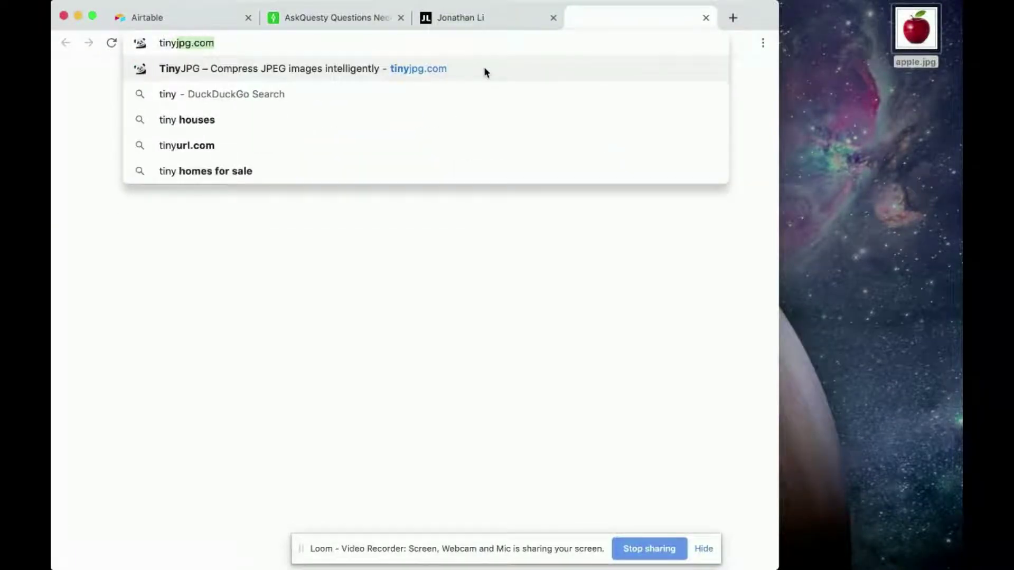
{"action": "key", "text": "Return"}
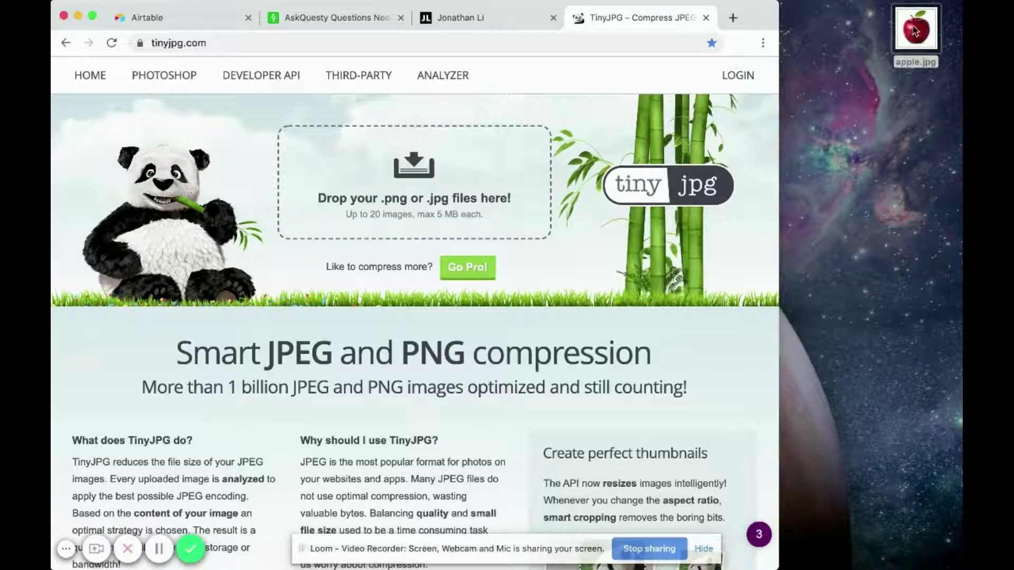
{"action": "left_click_drag", "start_coordinate": [915, 31], "coordinate": [450, 182]}
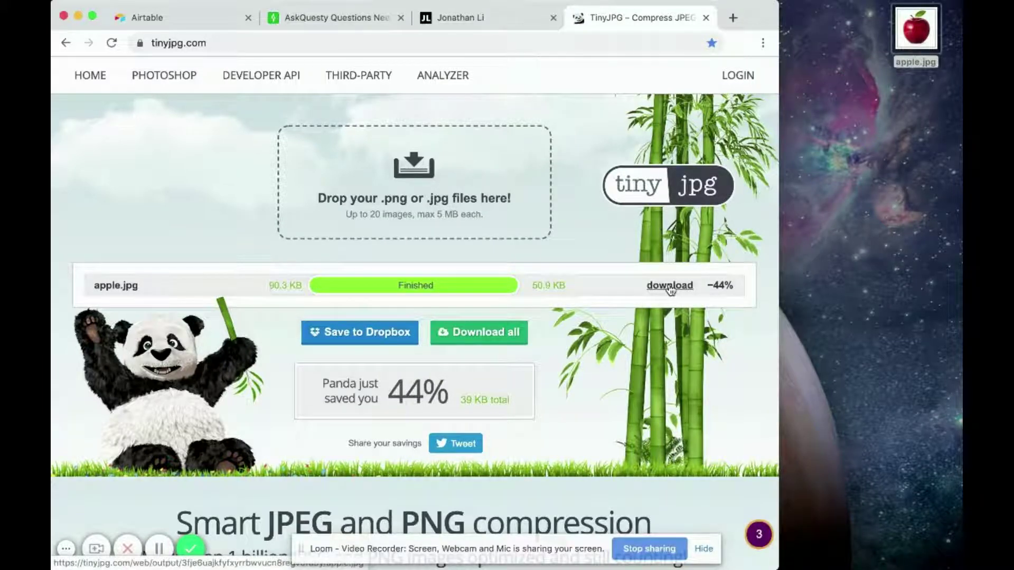
{"action": "left_click", "coordinate": [670, 287]}
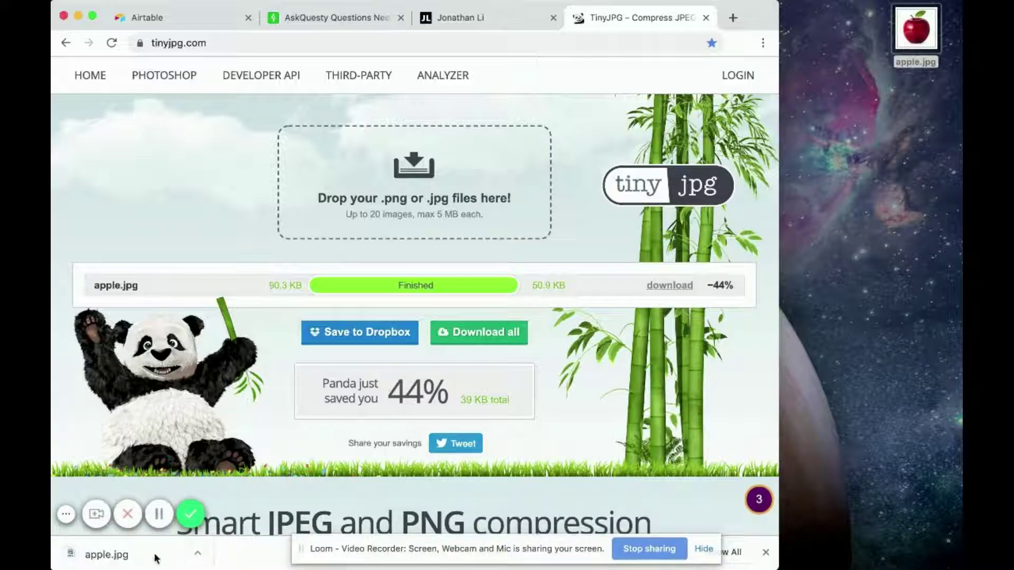
{"action": "left_click", "coordinate": [125, 556]}
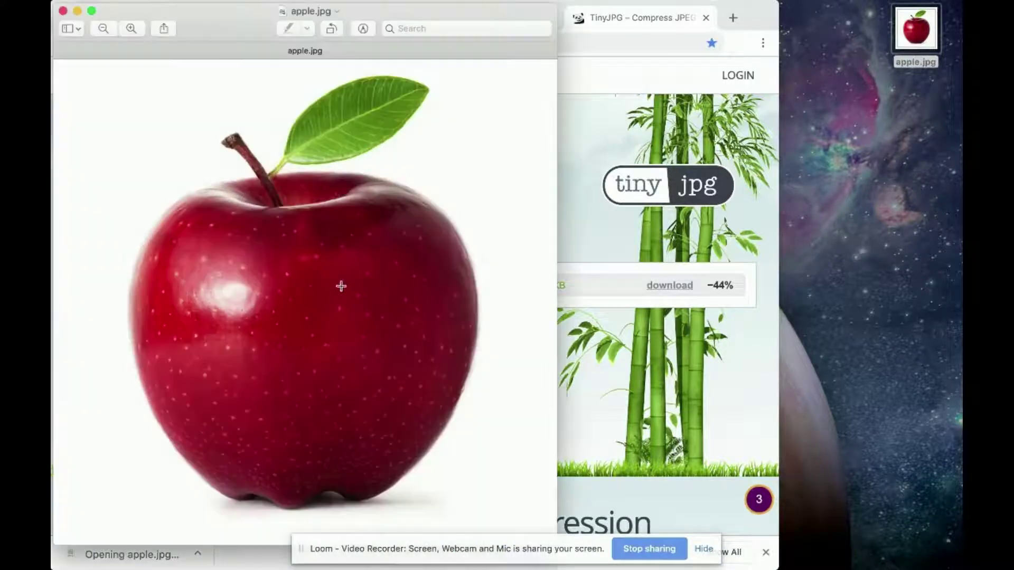
{"action": "left_click", "coordinate": [63, 10]}
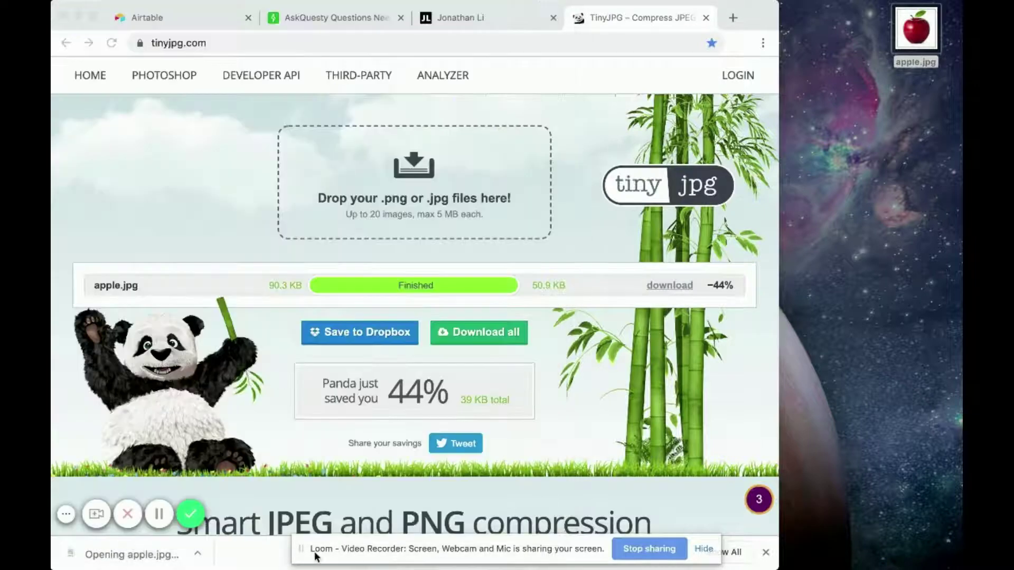
{"action": "mouse_move", "coordinate": [393, 551]}
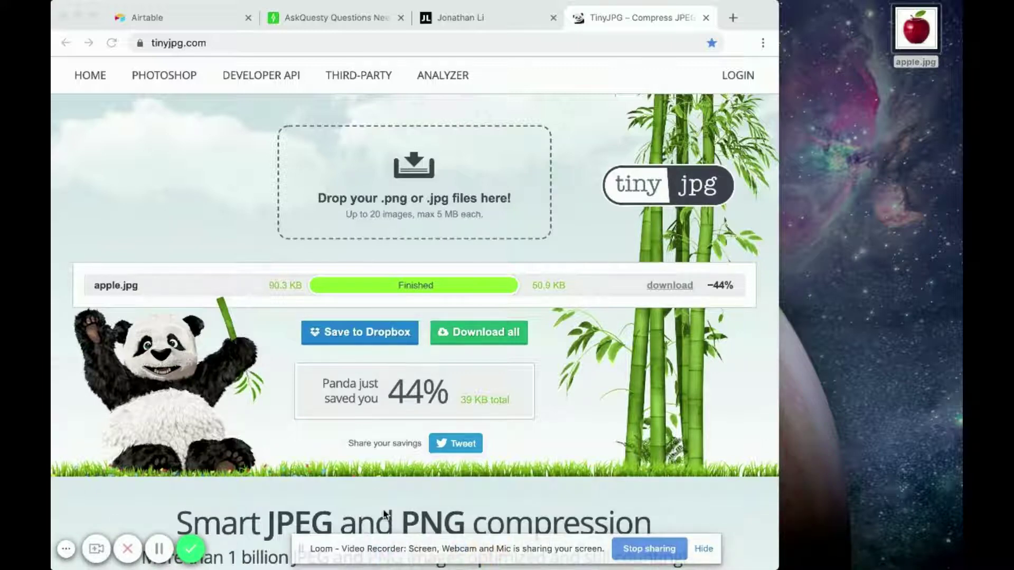
Open Finder's Downloads and try moving the compressed apple.jpg to the desktop, cancelling the replace prompt.
{"action": "key", "text": "super+space"}
{"action": "type", "text": "finder"}
{"action": "key", "text": "Return"}
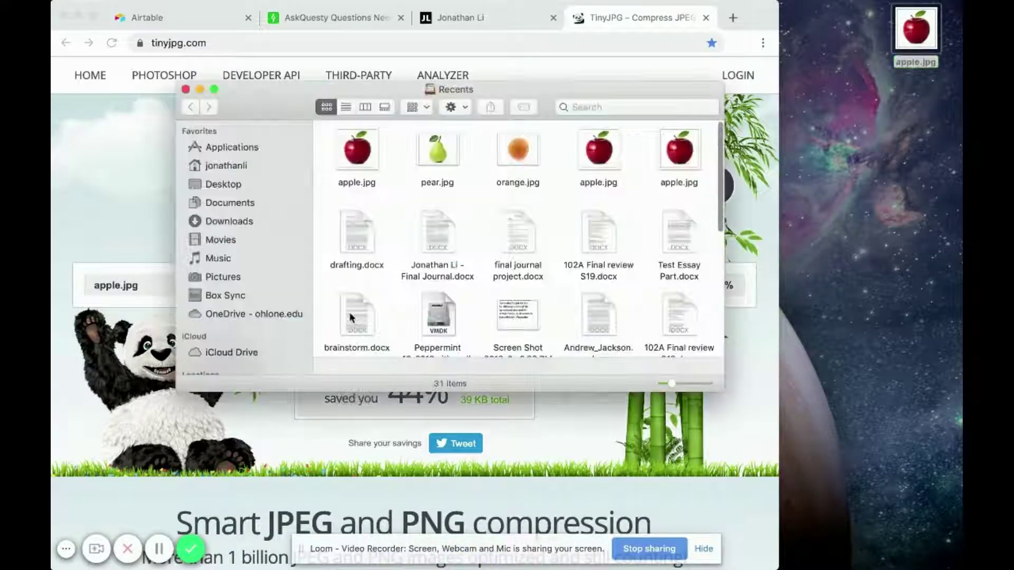
{"action": "left_click", "coordinate": [242, 222]}
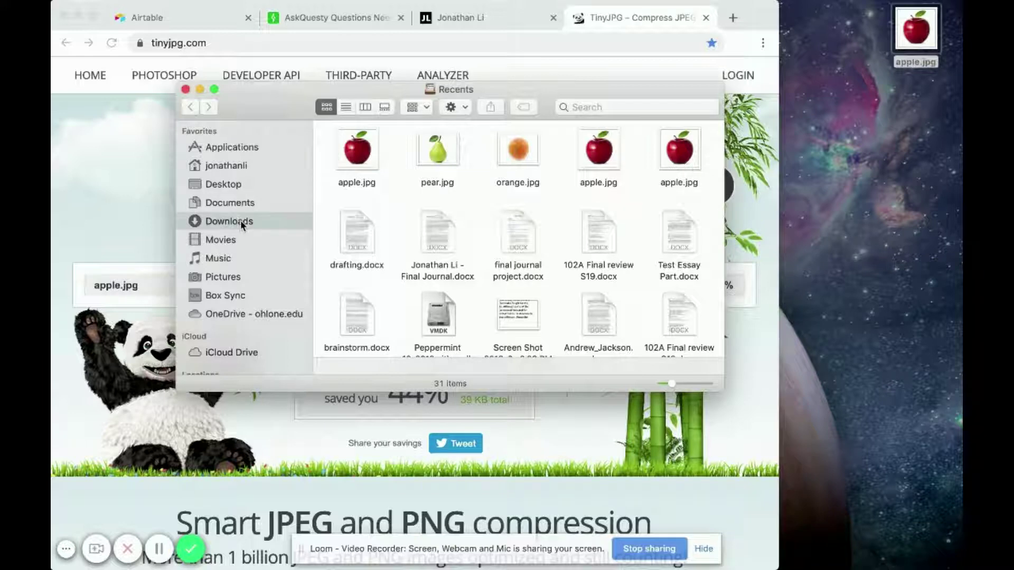
{"action": "left_click", "coordinate": [364, 241]}
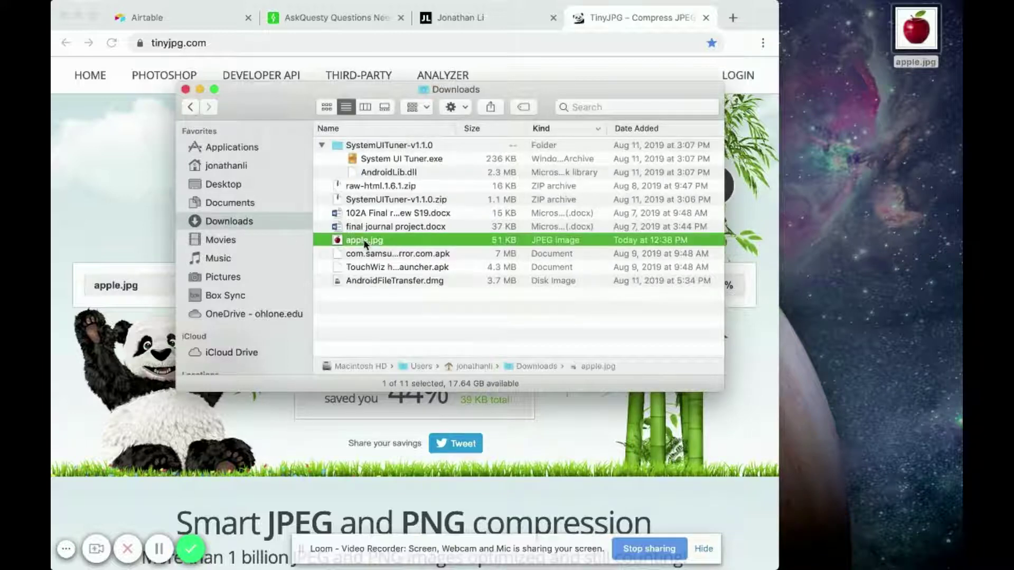
{"action": "left_click_drag", "start_coordinate": [364, 239], "coordinate": [879, 207]}
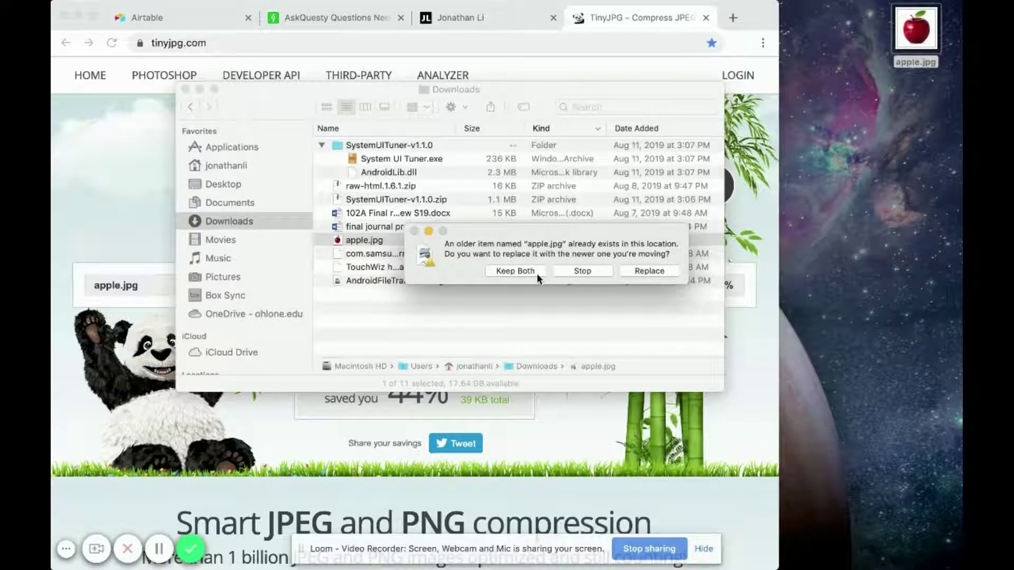
{"action": "left_click", "coordinate": [565, 272]}
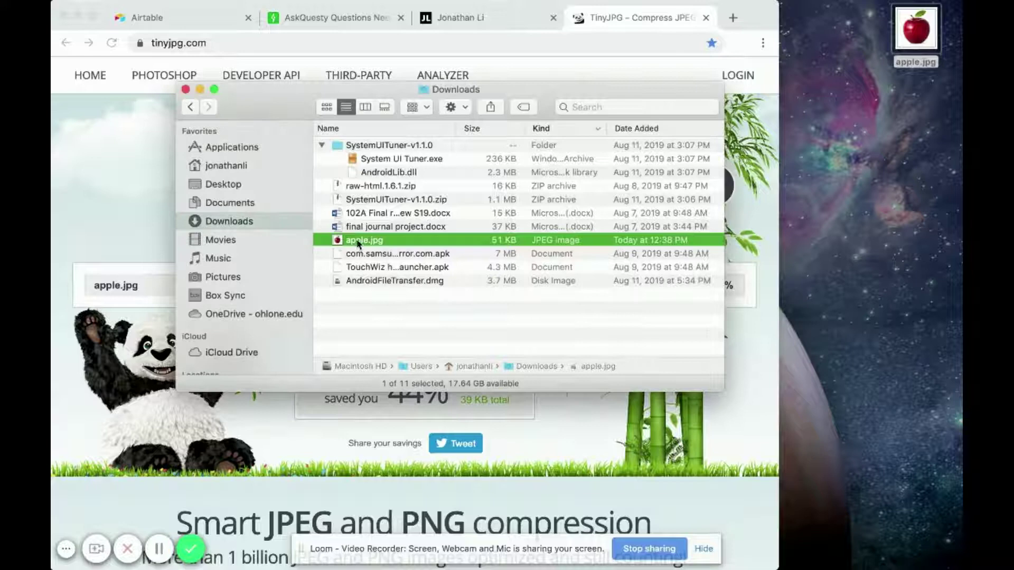
Rename the download to tinyjpg_apple.jpg, move it to the desktop and close Finder.
{"action": "left_click", "coordinate": [358, 243]}
{"action": "right_click", "coordinate": [357, 244]}
{"action": "left_click", "coordinate": [355, 244]}
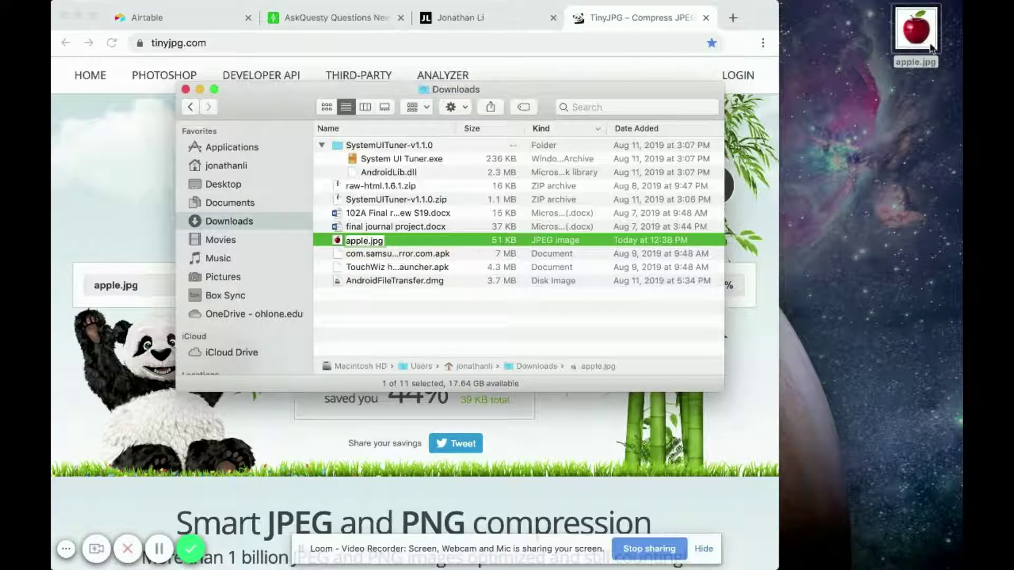
{"action": "type", "text": "tinyjpg_"}
{"action": "key", "text": "Return"}
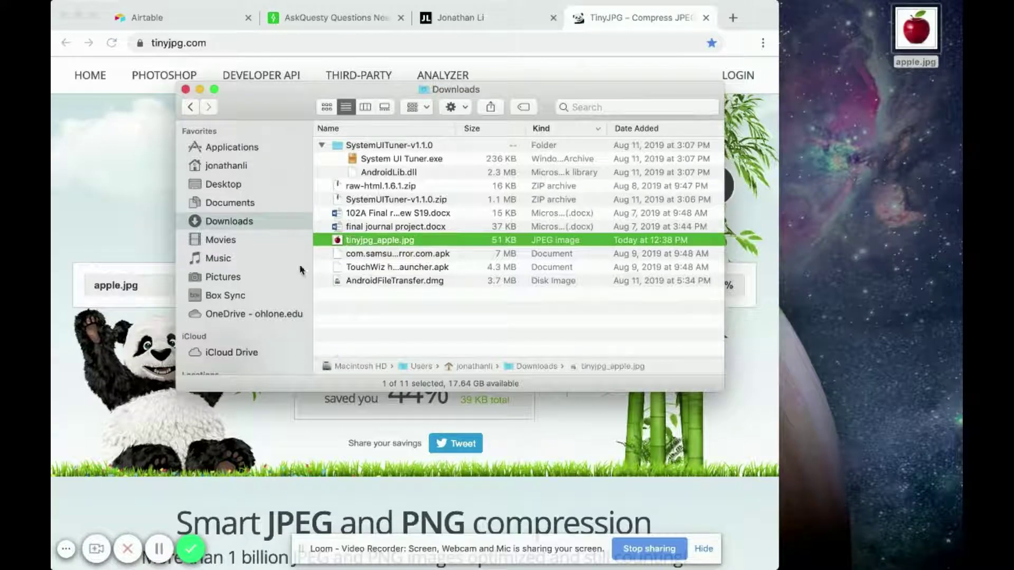
{"action": "left_click_drag", "start_coordinate": [385, 244], "coordinate": [959, 149]}
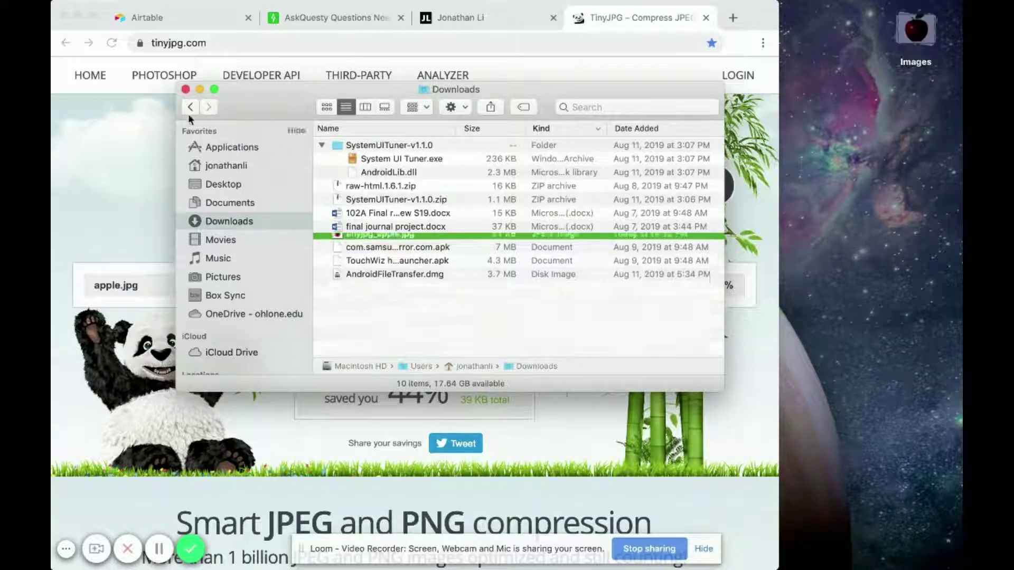
{"action": "left_click", "coordinate": [185, 89]}
Expand the desktop Images stack and marquee-select apple.jpg and tinyjpg_apple.jpg together.
{"action": "left_click", "coordinate": [919, 33]}
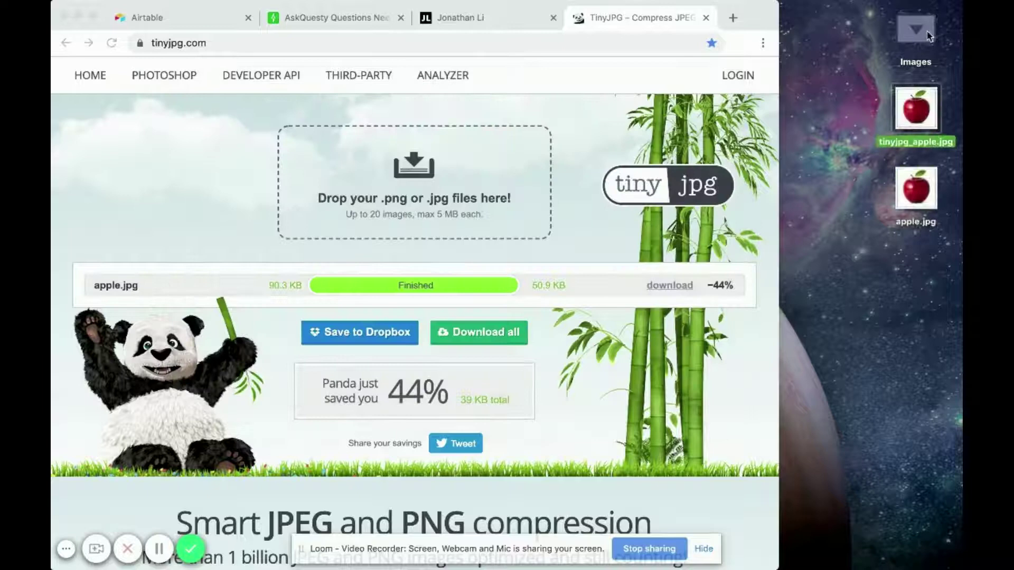
{"action": "left_click", "coordinate": [915, 195]}
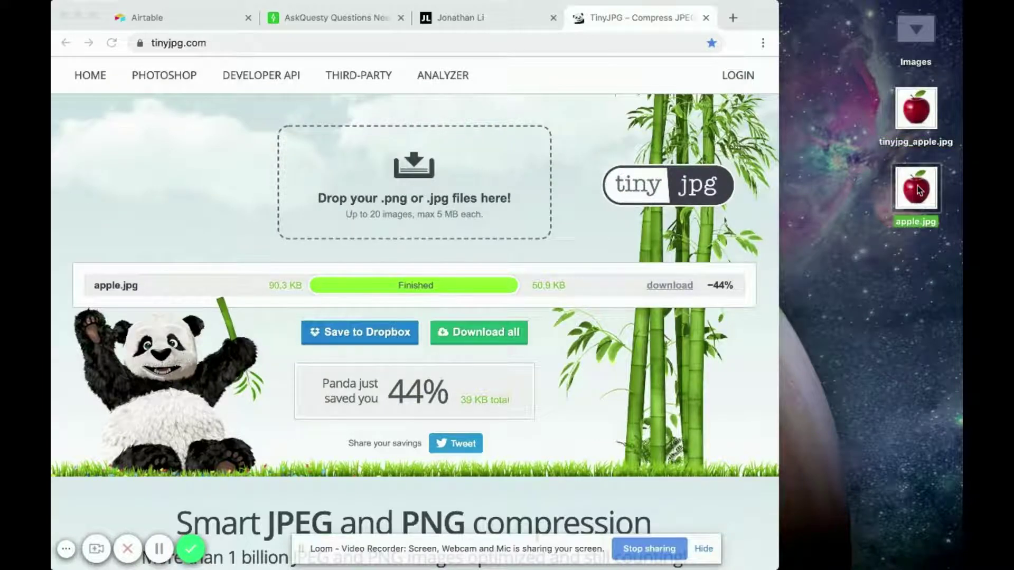
{"action": "left_click", "coordinate": [919, 117]}
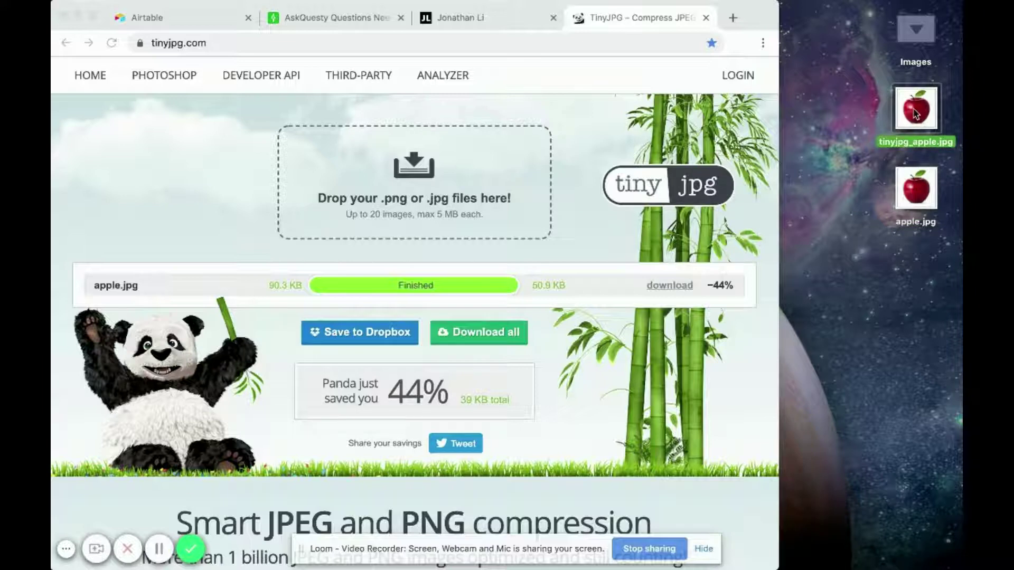
{"action": "left_click", "coordinate": [925, 280]}
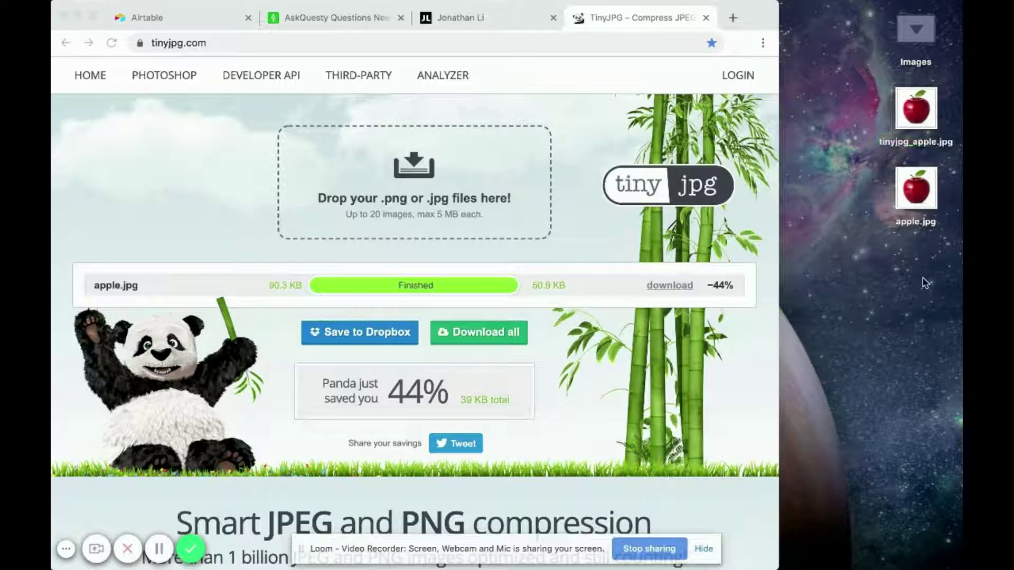
{"action": "left_click_drag", "start_coordinate": [941, 258], "coordinate": [879, 62]}
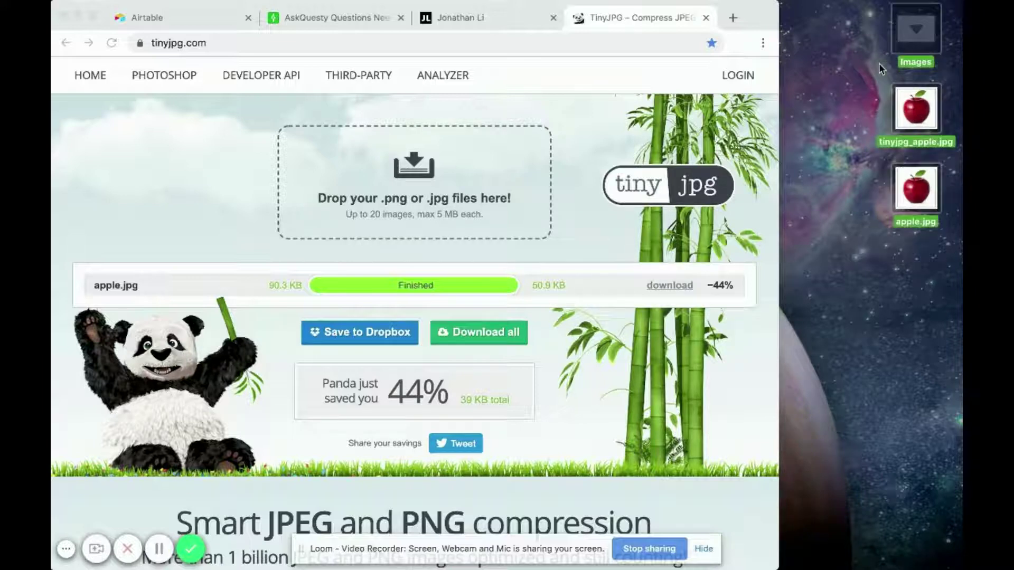
{"action": "right_click", "coordinate": [917, 117]}
{"action": "left_click", "coordinate": [763, 205]}
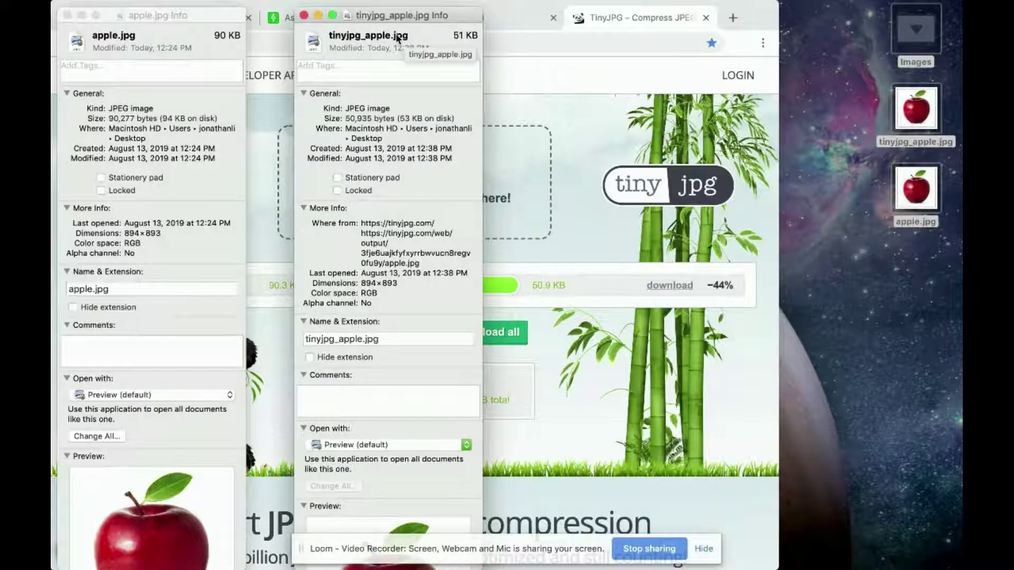
{"action": "left_click", "coordinate": [153, 125]}
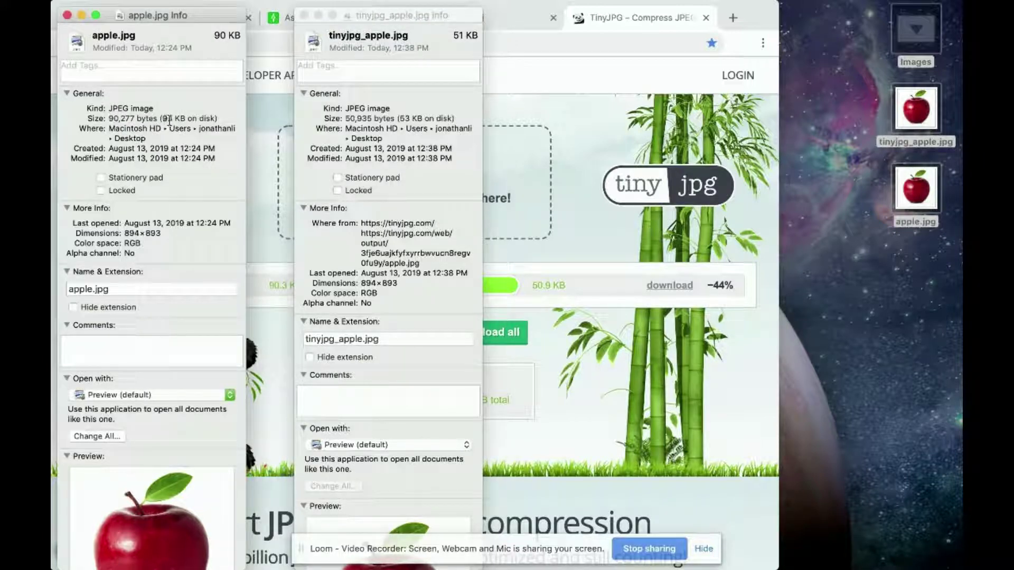
{"action": "left_click", "coordinate": [426, 115]}
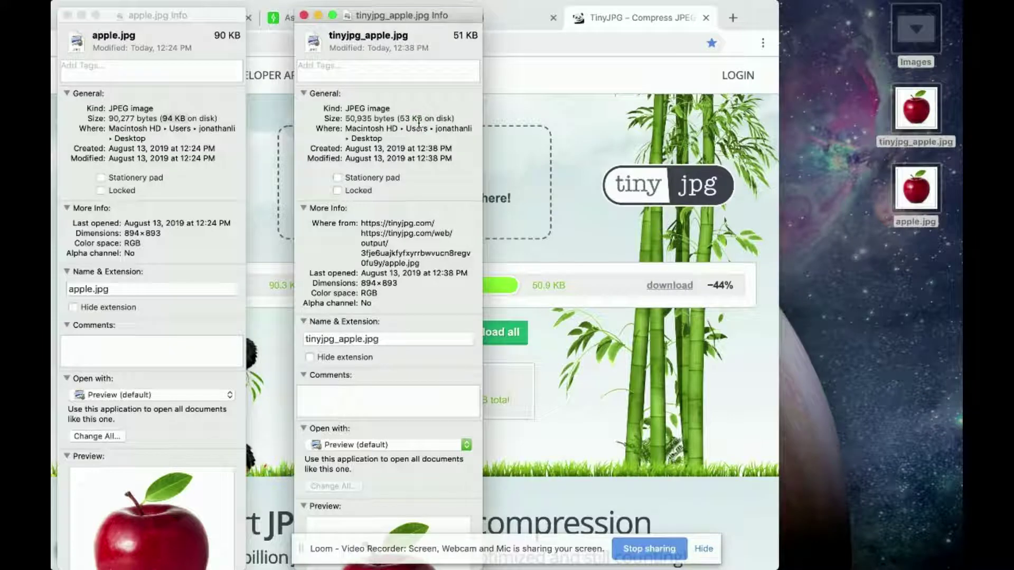
{"action": "left_click", "coordinate": [304, 15]}
Move apple.jpg and tinyjpg_apple.jpg into the desktop Images folder.
{"action": "left_click", "coordinate": [67, 16]}
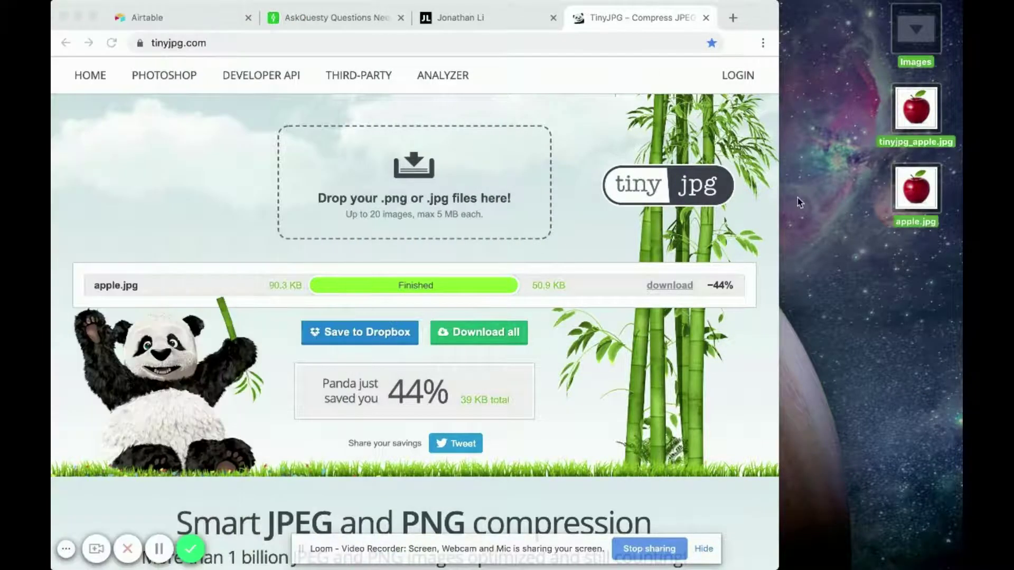
{"action": "left_click_drag", "start_coordinate": [915, 46], "coordinate": [916, 47]}
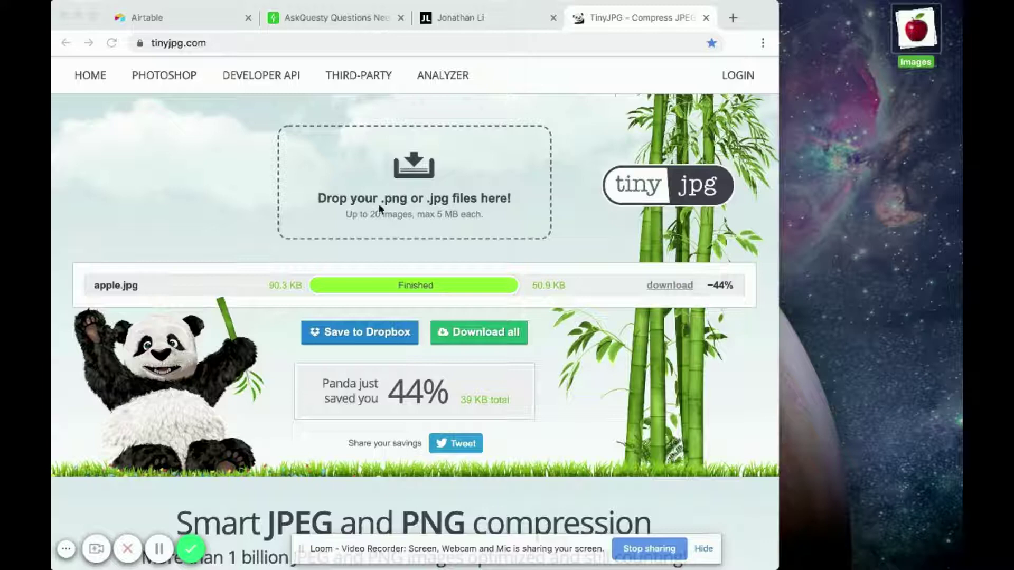
{"action": "left_click", "coordinate": [225, 169]}
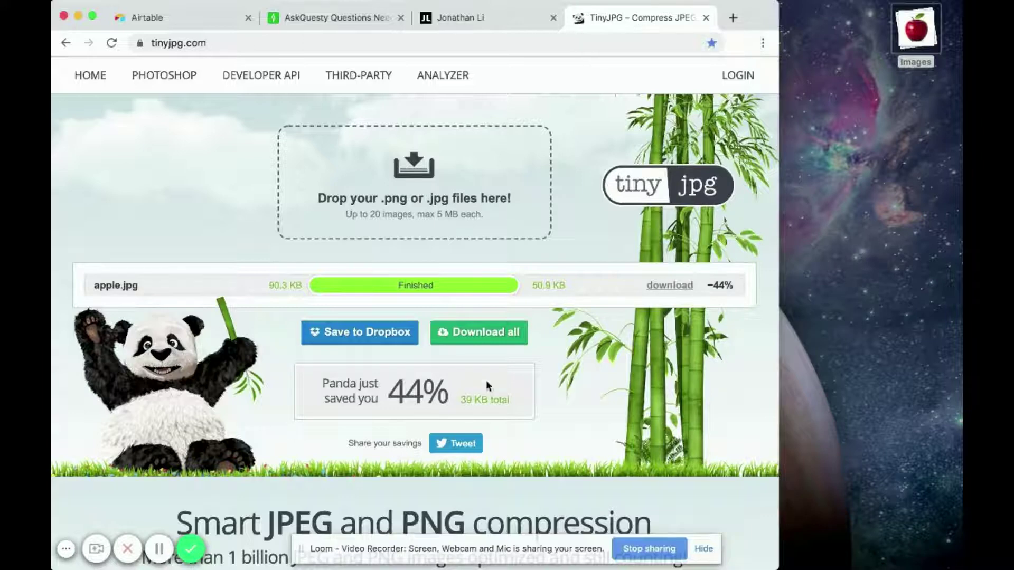
Search DuckDuckGo for 'compress image' in a new tab and maximize the browser.
{"action": "left_click", "coordinate": [733, 20]}
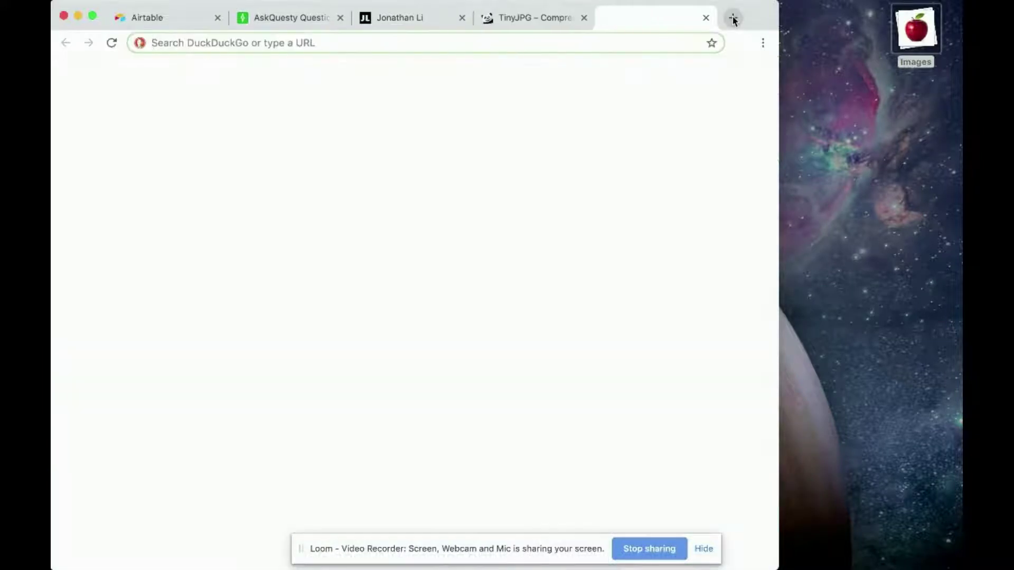
{"action": "type", "text": "com"}
{"action": "key", "text": "Down"}
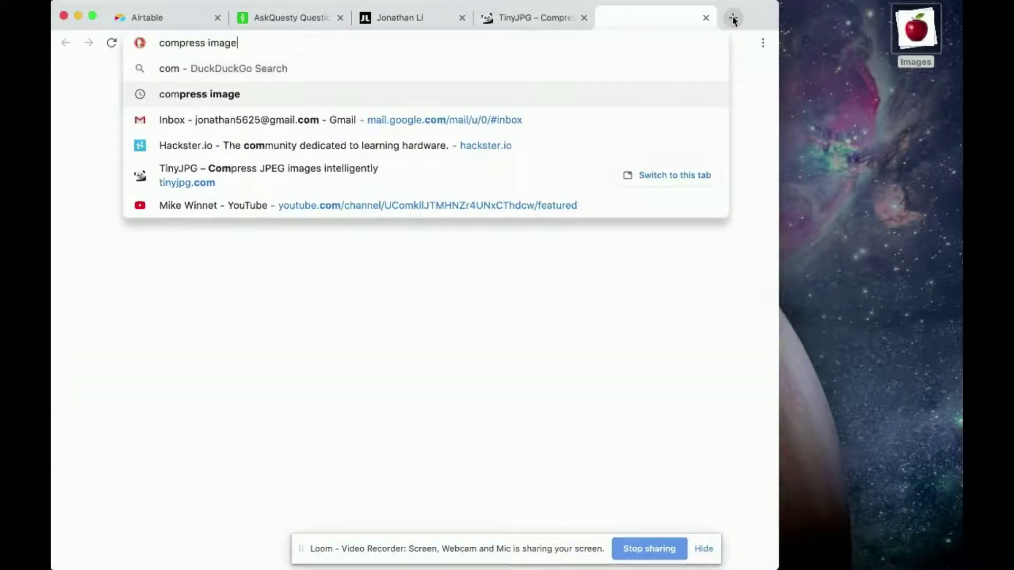
{"action": "key", "text": "Return"}
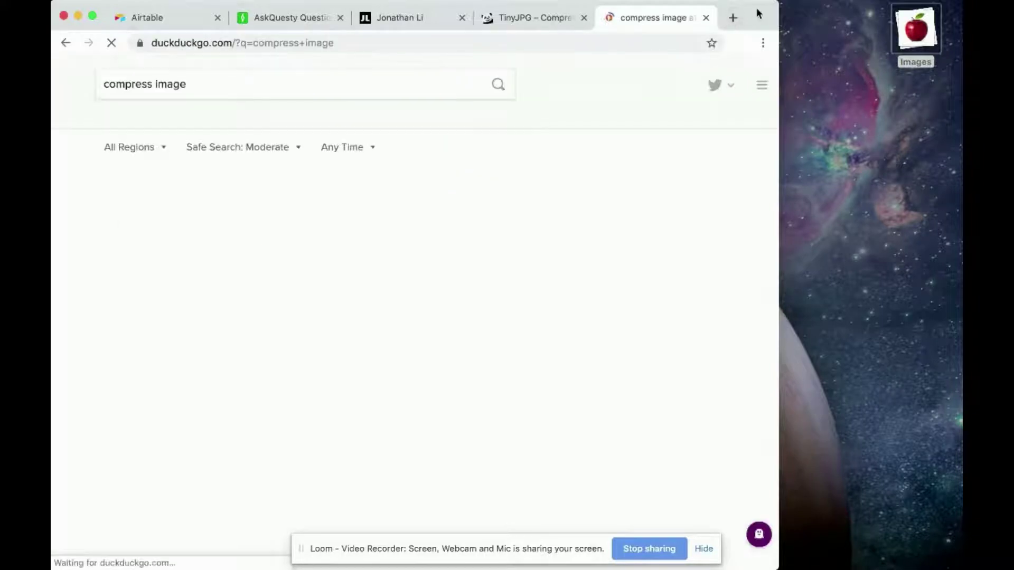
{"action": "double_click", "coordinate": [759, 13]}
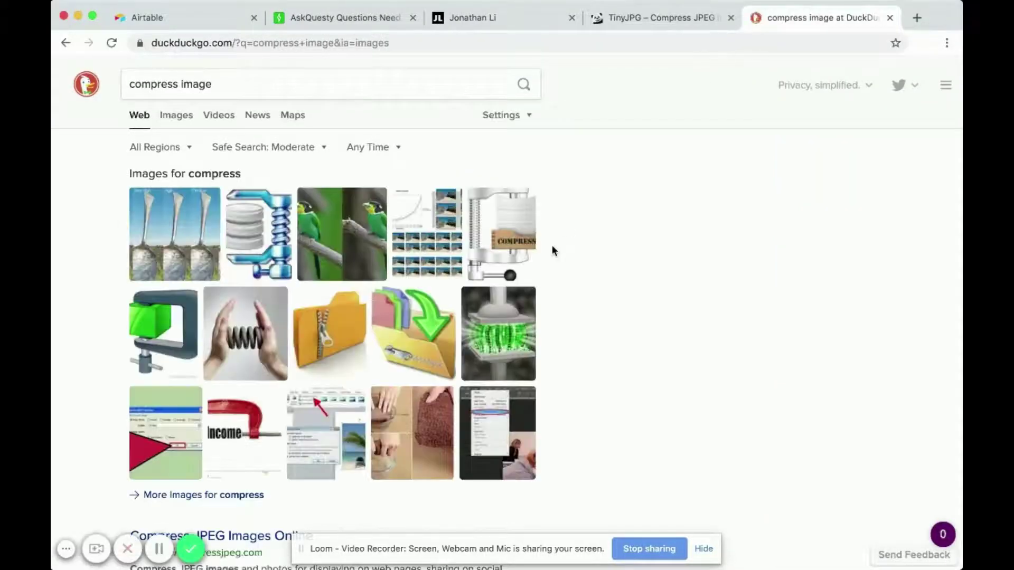
Scroll through the results listing compressjpeg.com, TinyPNG, imagesmaller.com and imageoptimizer.net.
{"action": "scroll", "coordinate": [575, 275], "scroll_direction": "down", "scroll_amount": 2}
{"action": "scroll", "coordinate": [576, 279], "scroll_direction": "down", "scroll_amount": 7}
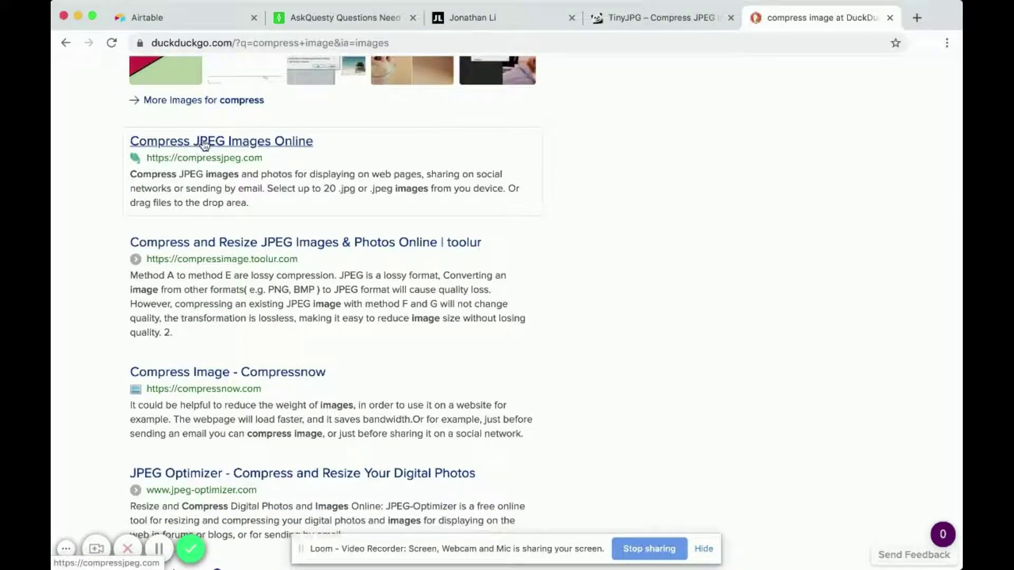
{"action": "scroll", "coordinate": [295, 238], "scroll_direction": "down", "scroll_amount": 2}
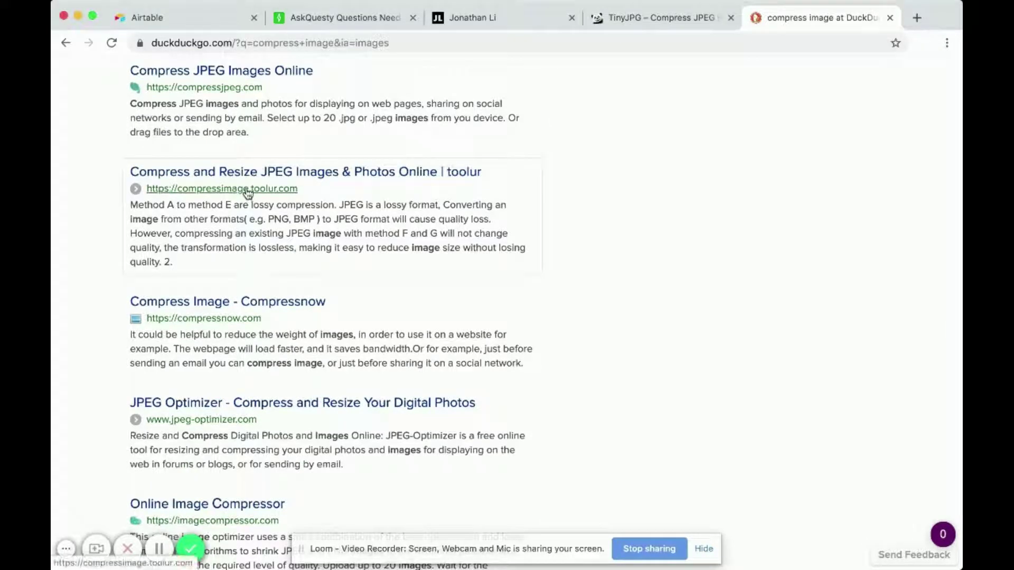
{"action": "scroll", "coordinate": [249, 194], "scroll_direction": "down", "scroll_amount": 10}
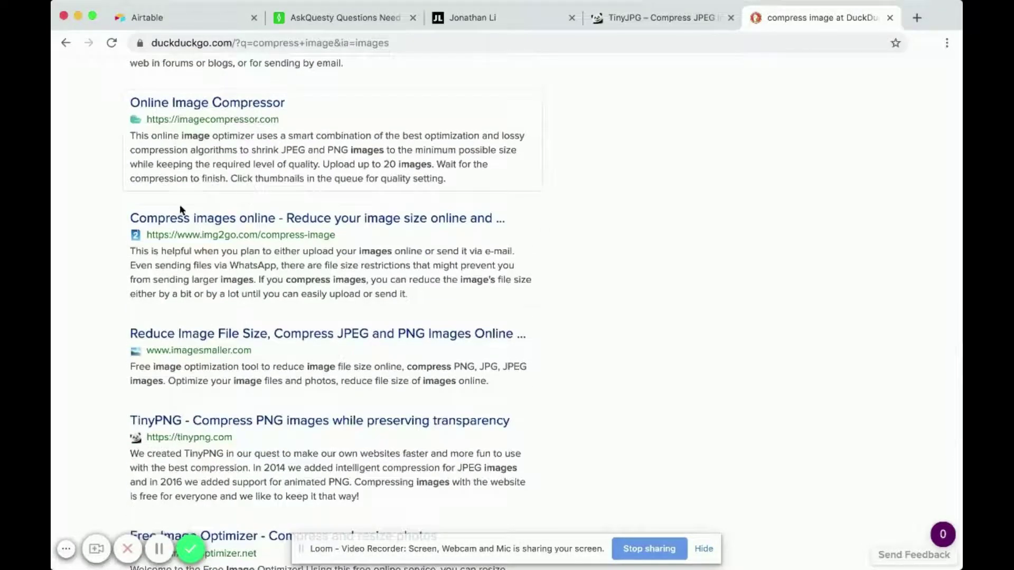
{"action": "scroll", "coordinate": [191, 426], "scroll_direction": "down", "scroll_amount": 4}
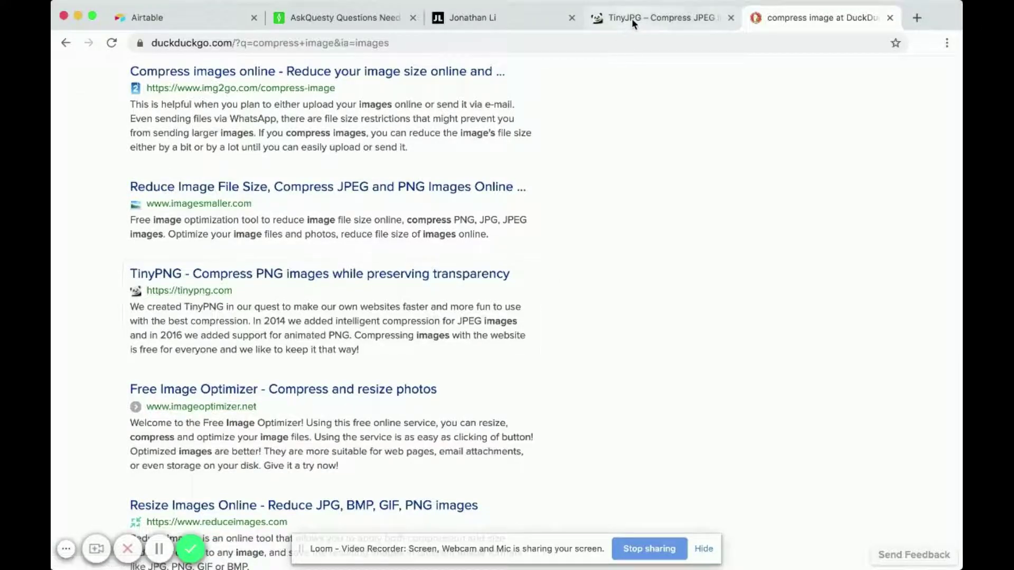
Glance at the TinyJPG result tab, then go back to the DuckDuckGo 'compress image' results.
{"action": "left_click", "coordinate": [674, 21]}
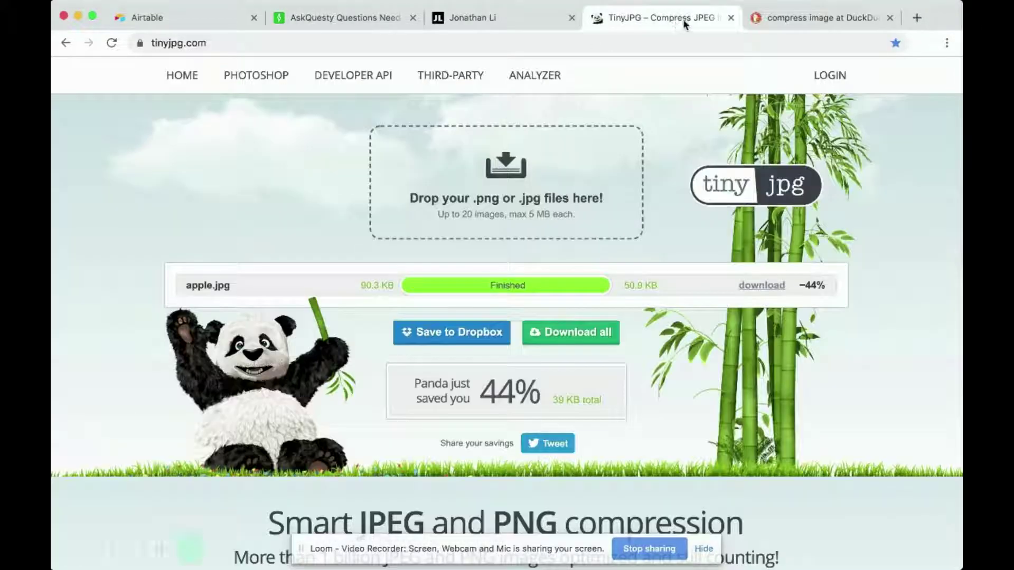
{"action": "left_click", "coordinate": [809, 16]}
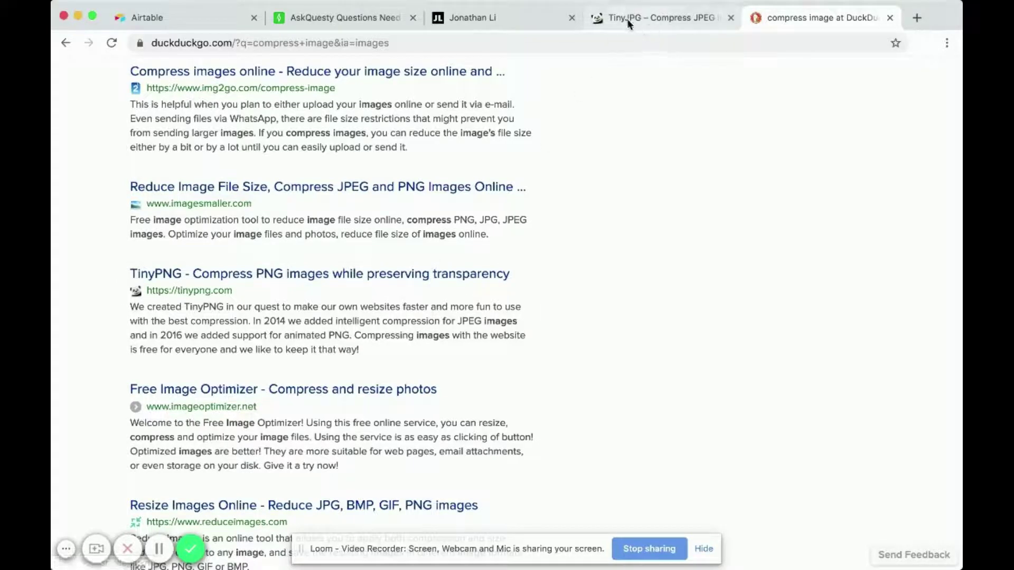
Snap Chrome to the left half and peek at both apple files in the Images folder.
{"action": "key", "text": "super+alt+Left"}
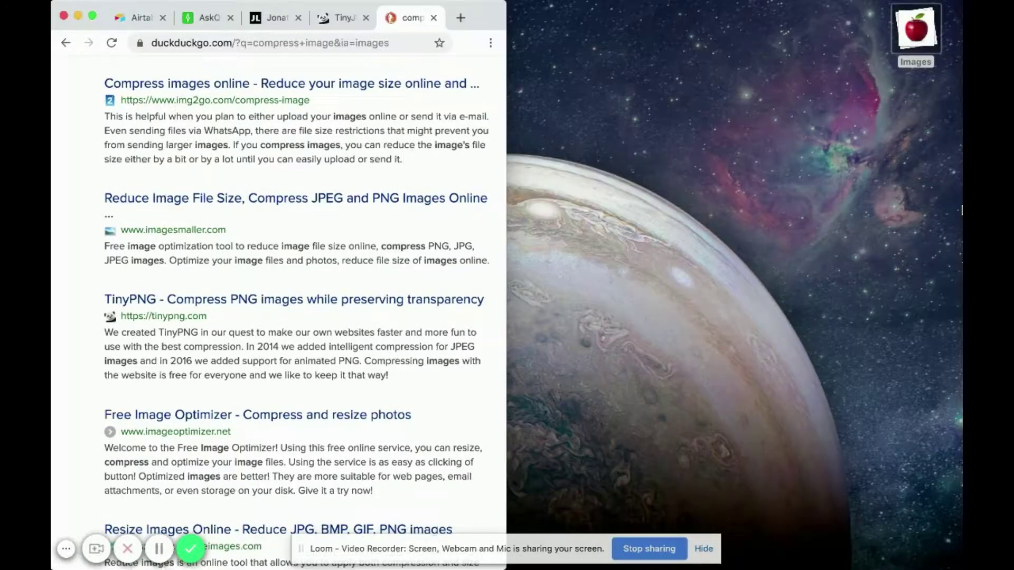
{"action": "left_click", "coordinate": [901, 33]}
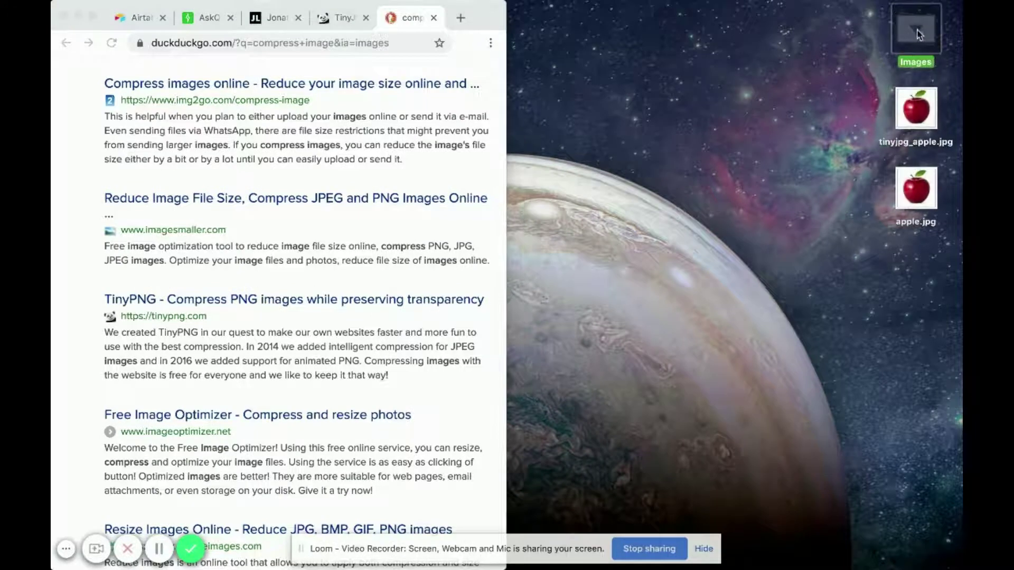
{"action": "left_click", "coordinate": [918, 33]}
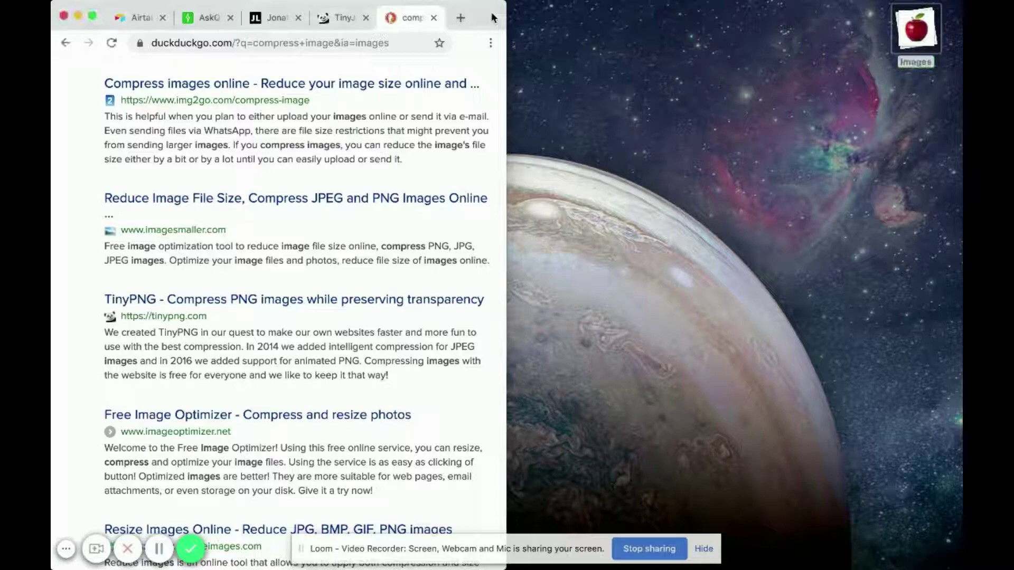
Maximize the browser, skim the search results, and return to TinyJPG's 44% result.
{"action": "double_click", "coordinate": [493, 17]}
{"action": "scroll", "coordinate": [400, 333], "scroll_direction": "down", "scroll_amount": 4}
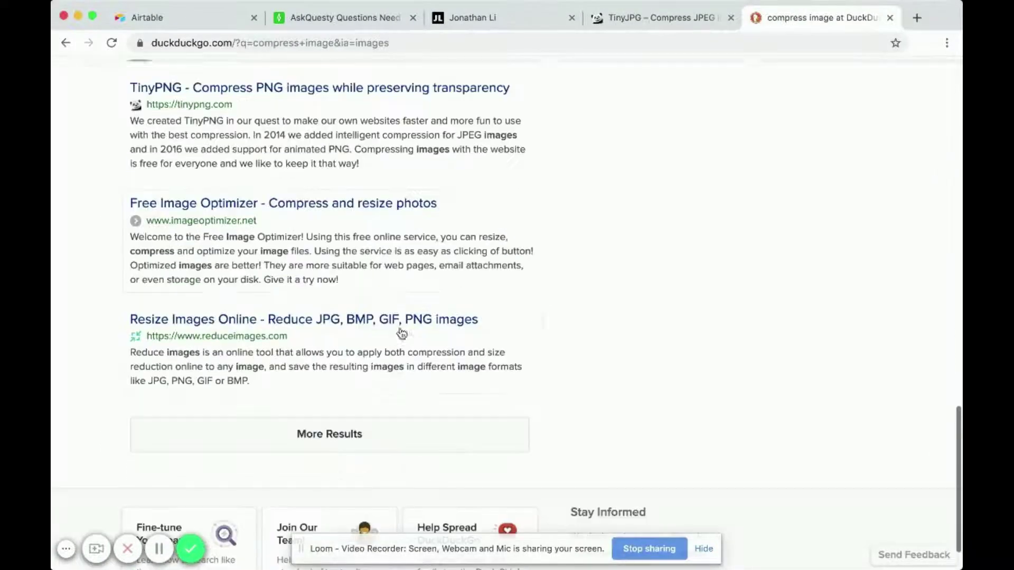
{"action": "scroll", "coordinate": [350, 220], "scroll_direction": "up", "scroll_amount": 12}
{"action": "scroll", "coordinate": [164, 142], "scroll_direction": "up", "scroll_amount": 3}
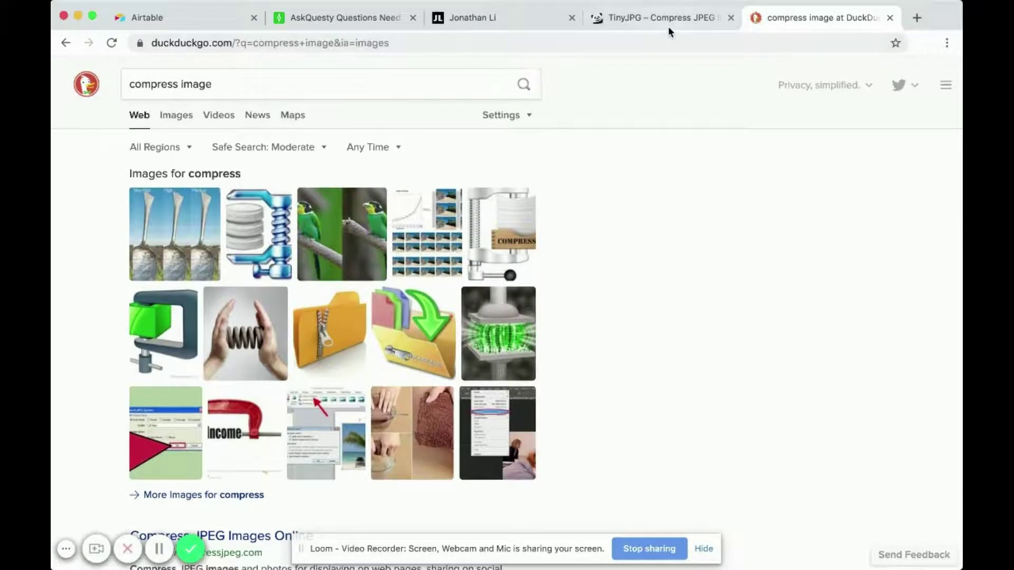
{"action": "left_click", "coordinate": [668, 32]}
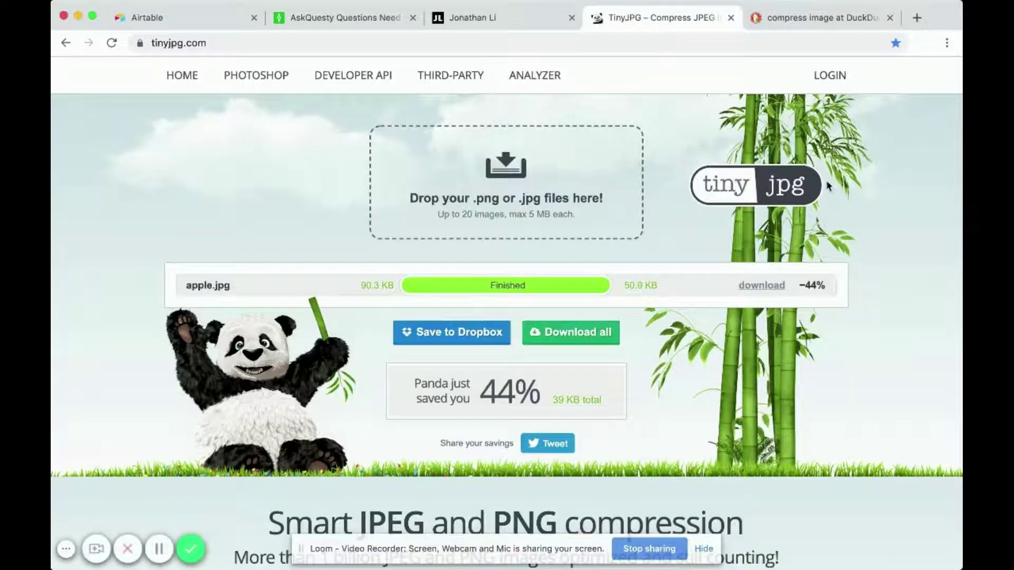
Snap Chrome to the left half and open the Images folder showing tinyjpg_apple.jpg and apple.jpg.
{"action": "key", "text": "super+alt+Left"}
{"action": "left_click", "coordinate": [925, 33]}
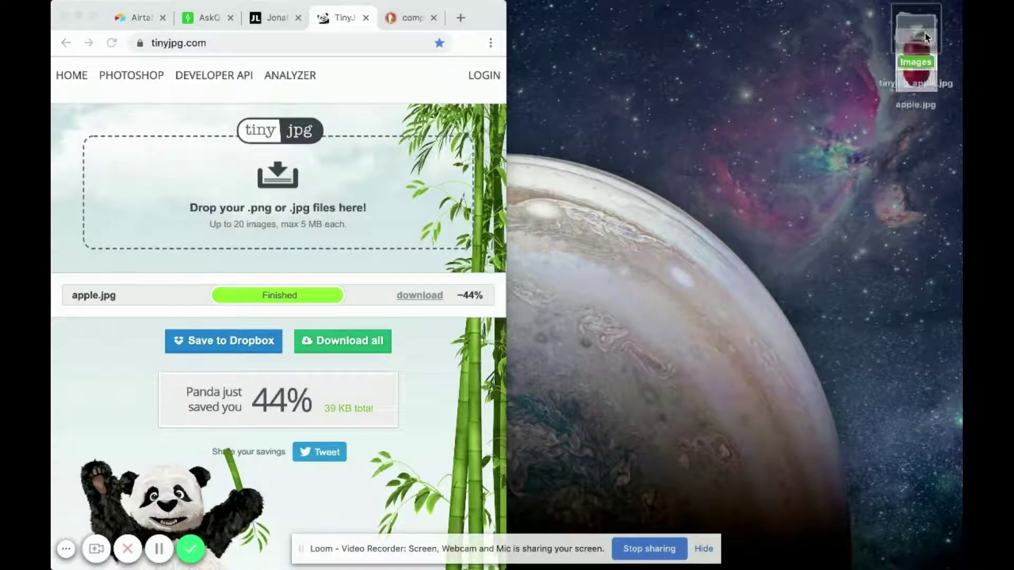